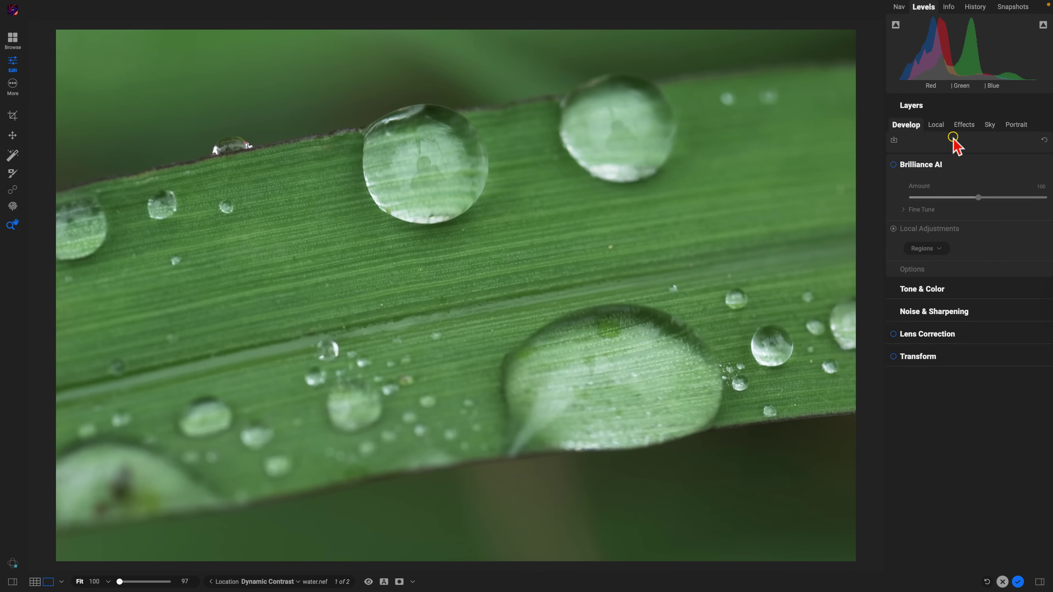
Add a Dynamic Contrast filter to water.nef from the Effects filter list
click(964, 124)
click(969, 163)
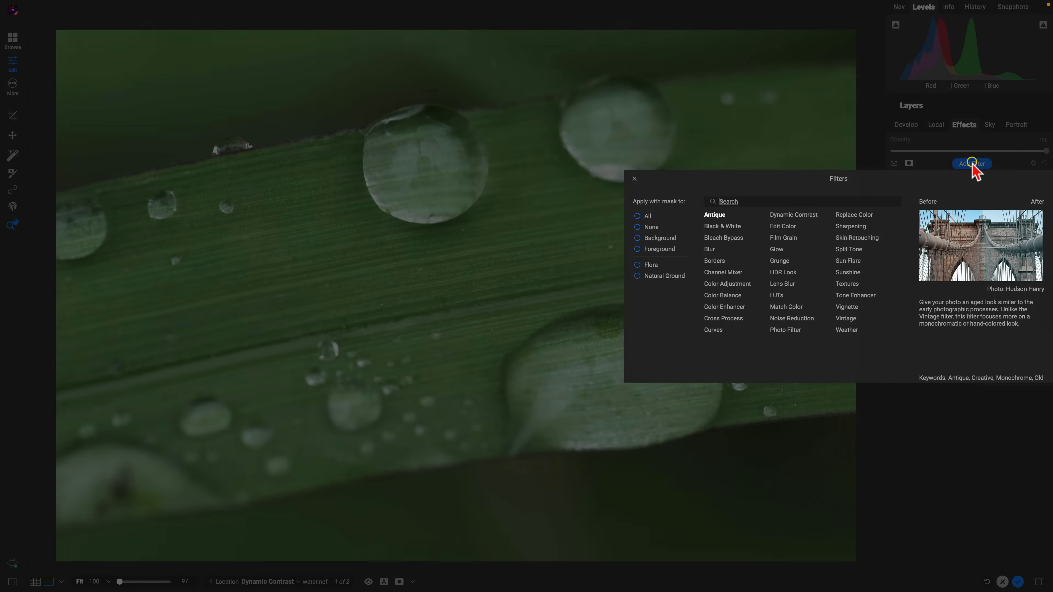
click(789, 216)
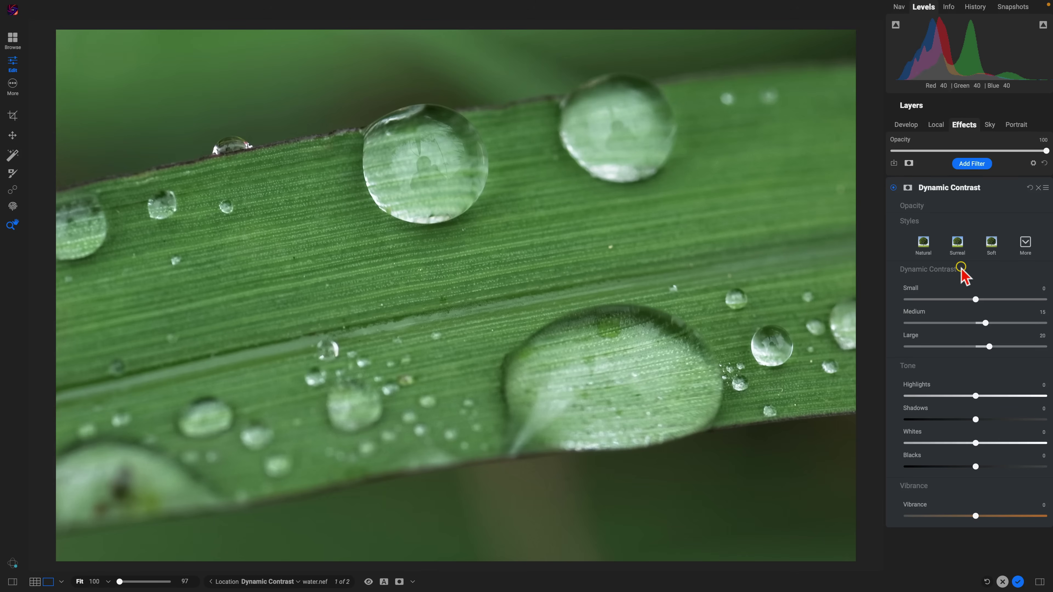
Preview the Surreal style against the original, then reset Dynamic Contrast to its defaults
click(958, 244)
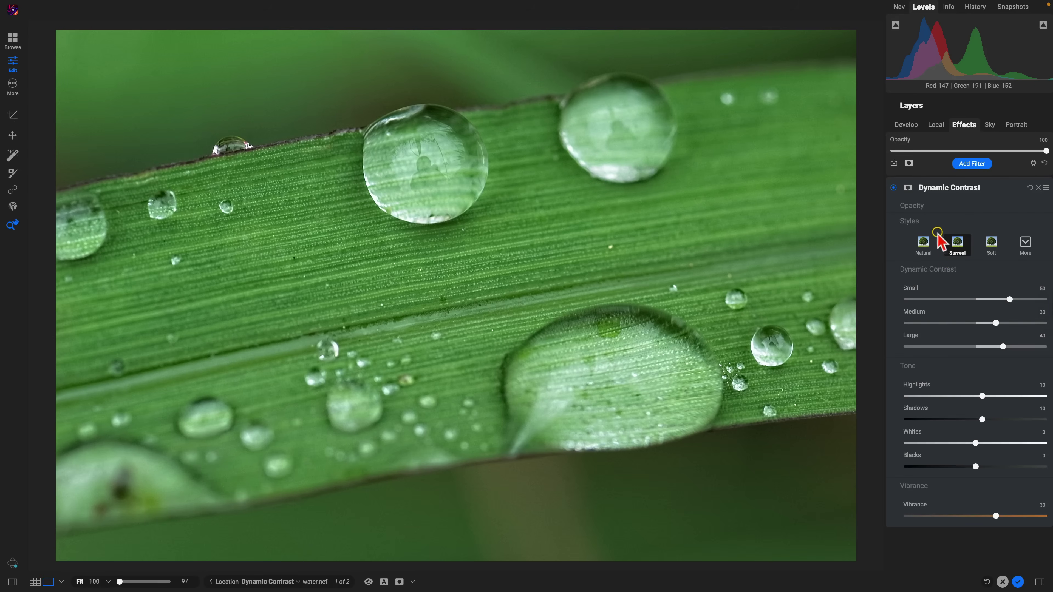
click(892, 189)
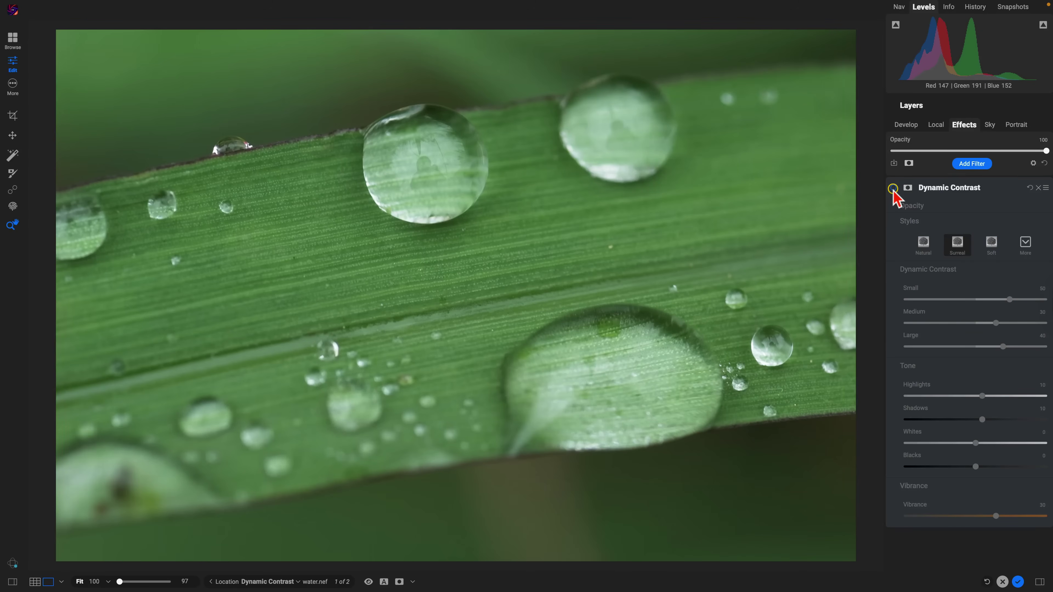
click(893, 189)
click(893, 189)
click(893, 189)
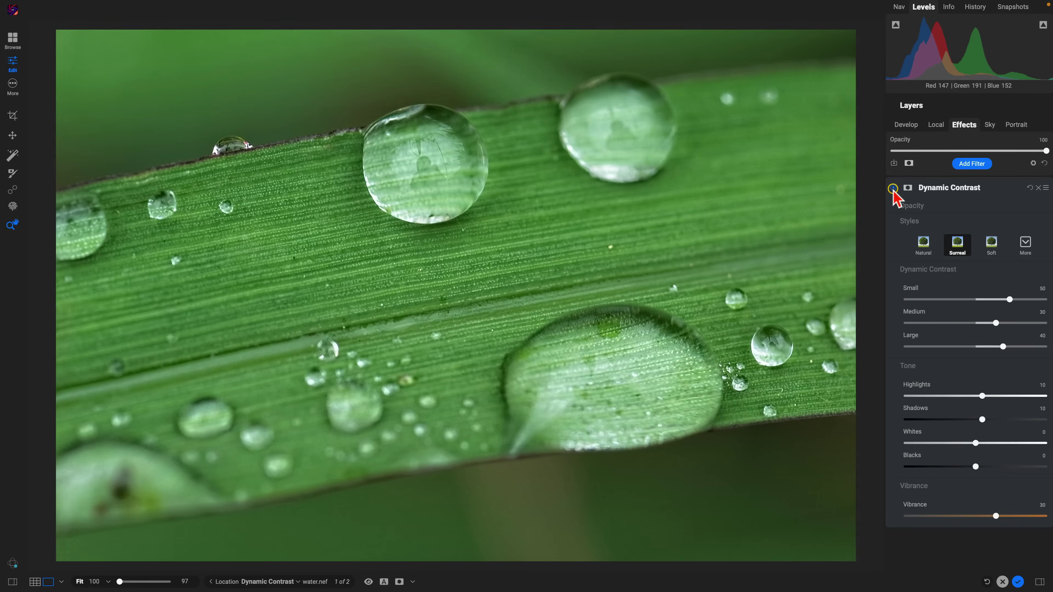
click(1029, 187)
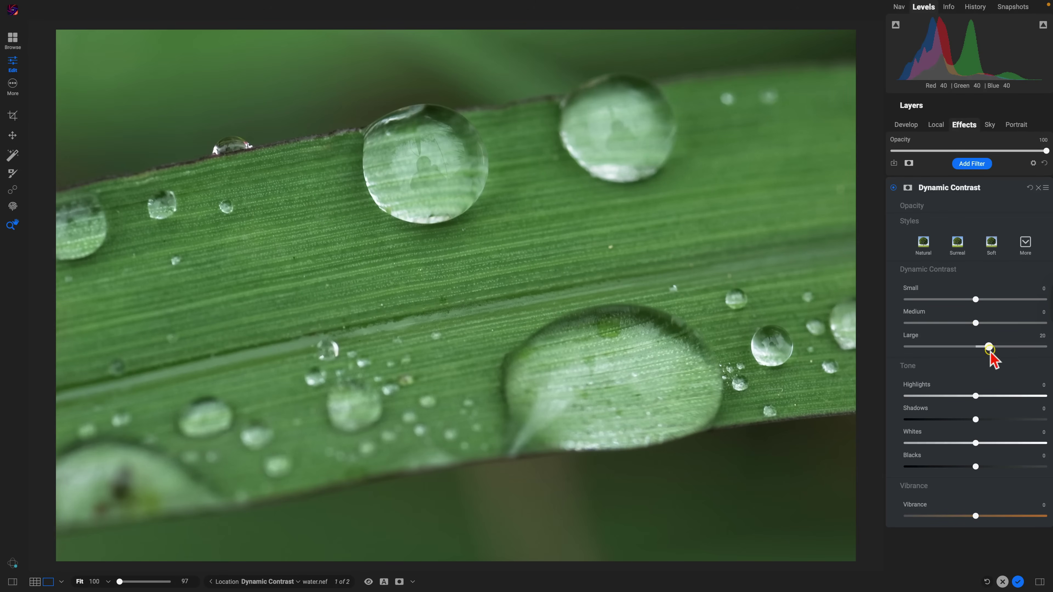
Zoom to 200% on the leaf and test the Large and Small contrast sliders, returning Small to 0
drag(990, 347, 980, 348)
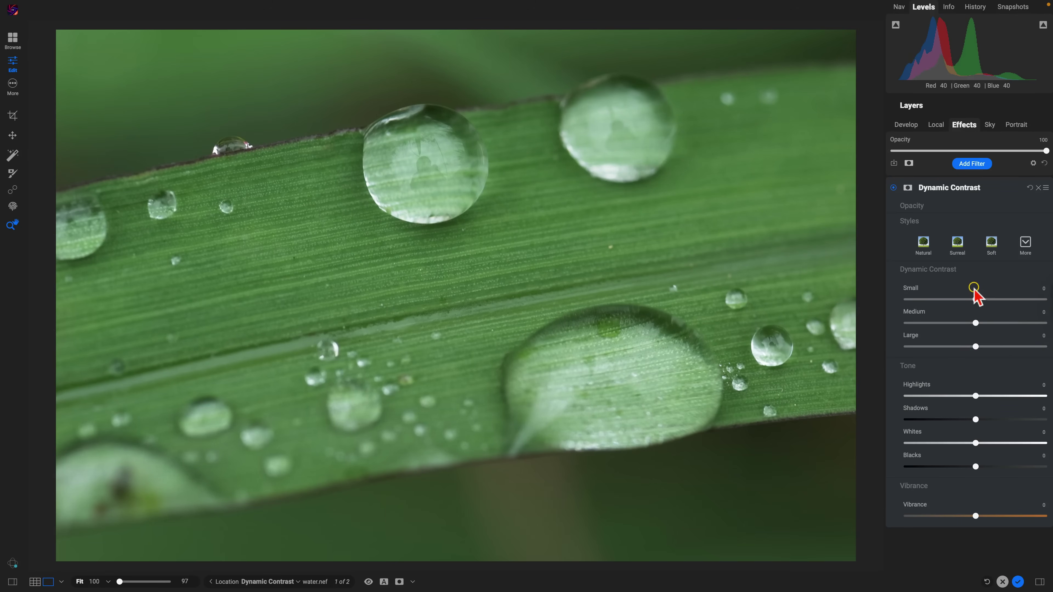
click(398, 276)
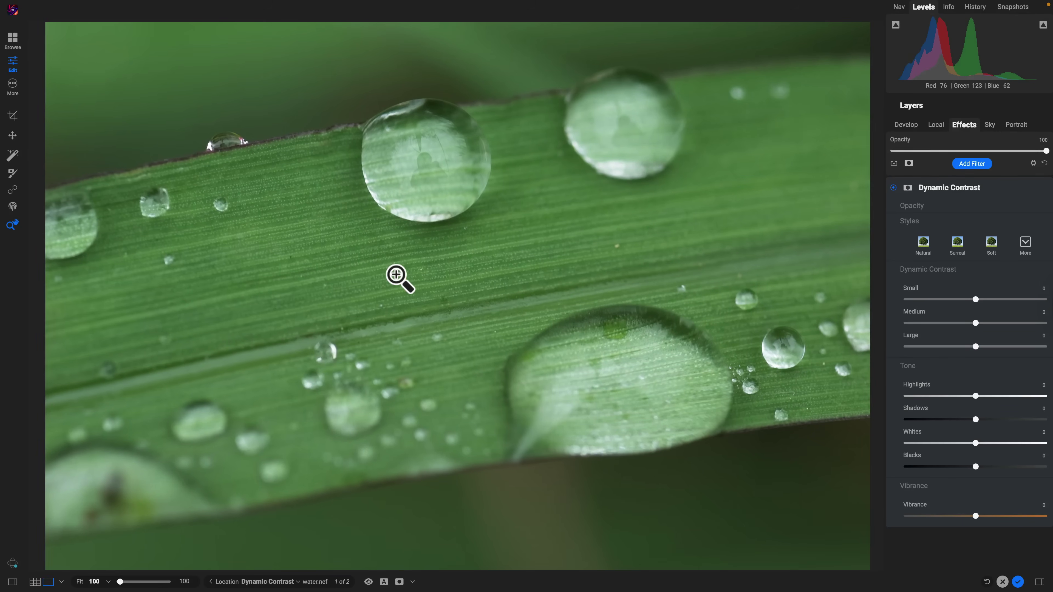
click(399, 276)
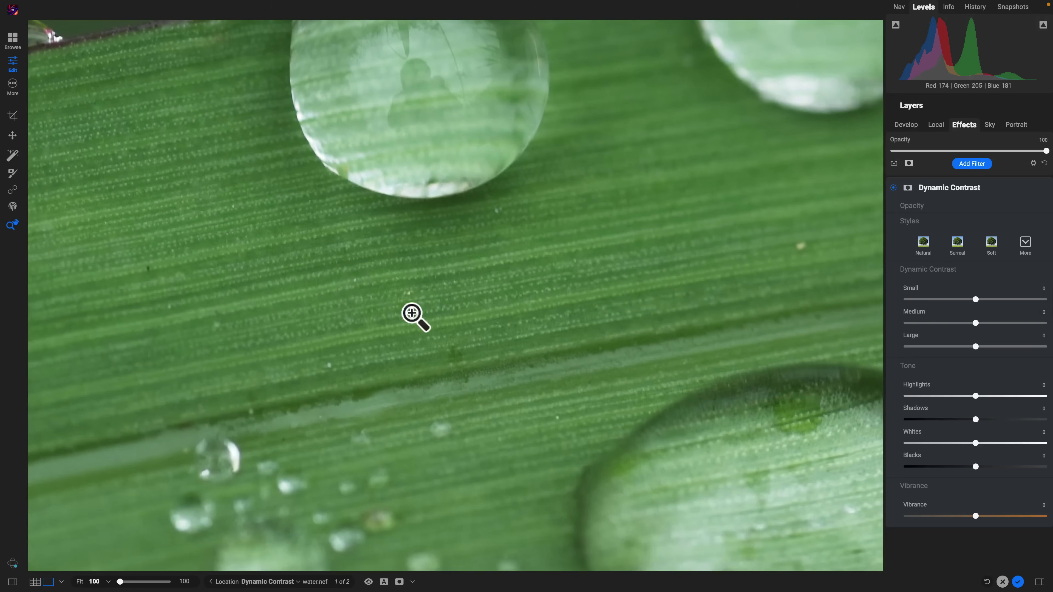
click(908, 287)
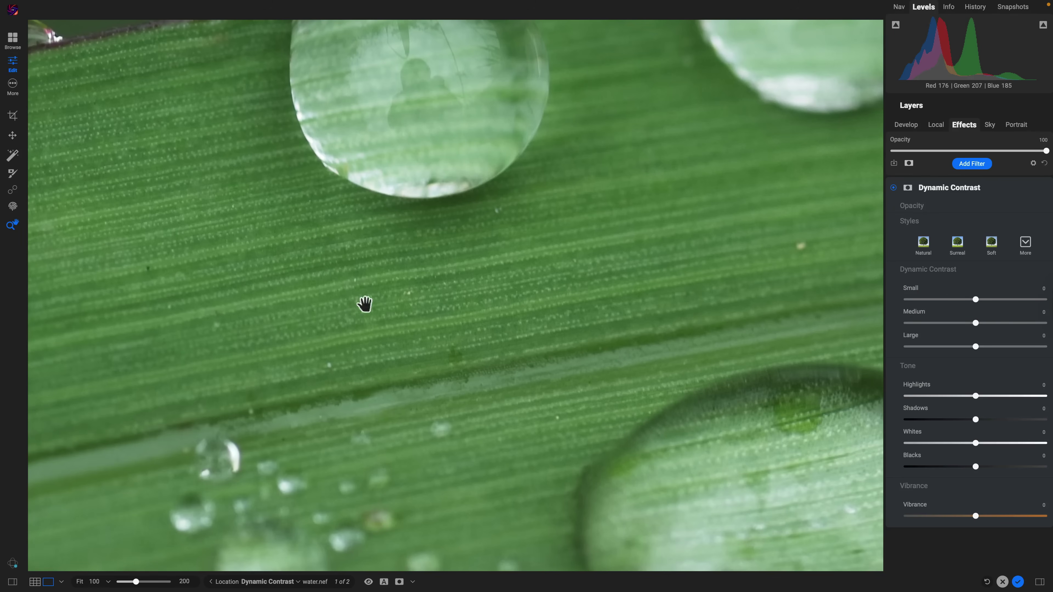
click(930, 326)
click(975, 303)
mouse_move(978, 302)
mouse_down()
mouse_move(1035, 303)
mouse_move(956, 303)
mouse_move(1035, 303)
mouse_move(989, 300)
mouse_up()
Pan across the leaf, test raising Medium contrast, then set Medium to 0 with Large at 20
scroll(612, 336, down, 2)
scroll(612, 336, down, 2)
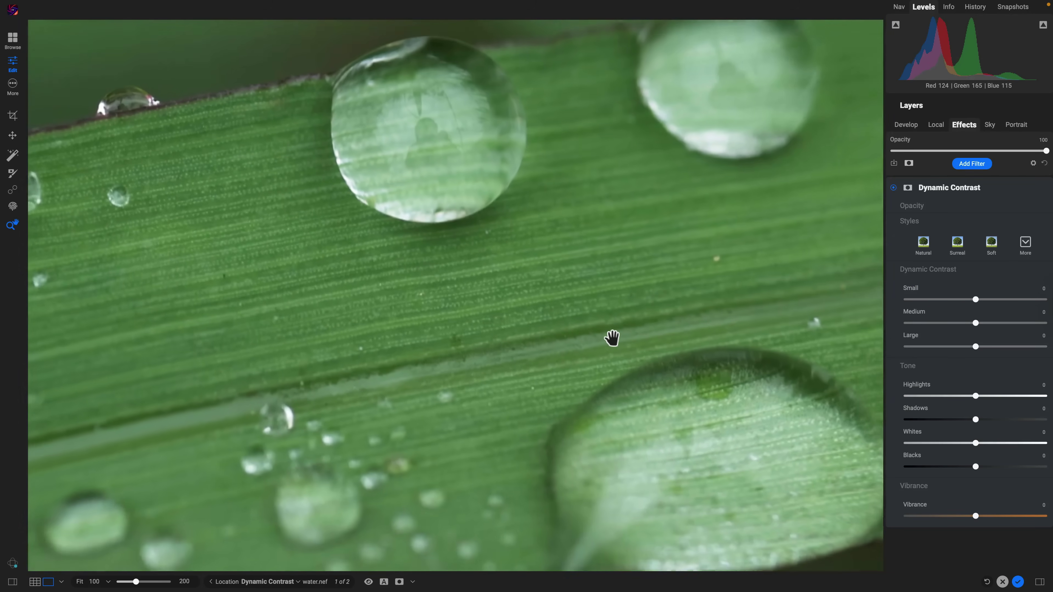
drag(588, 345, 578, 313)
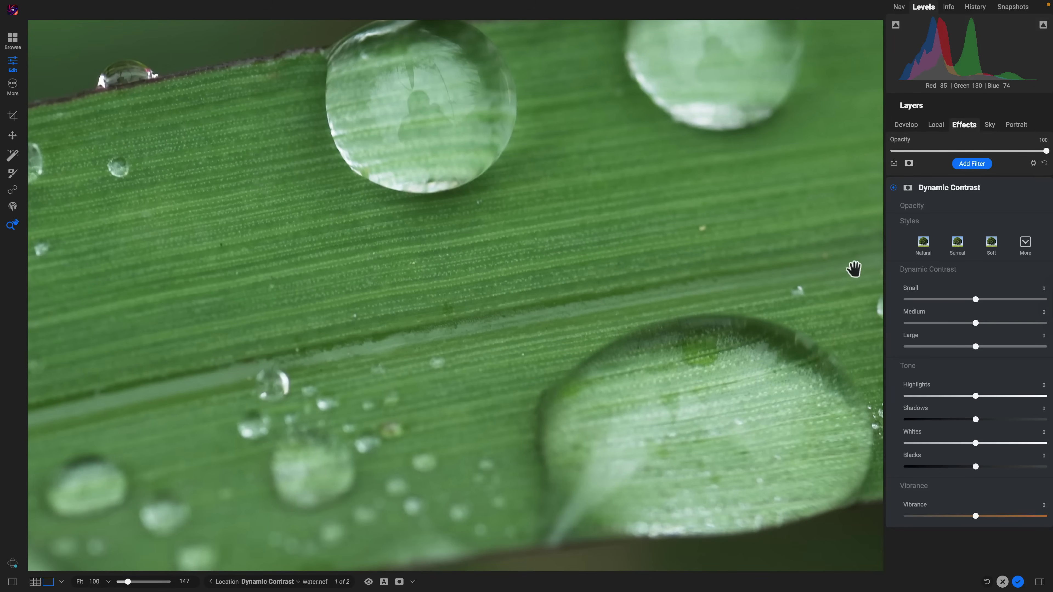
click(976, 324)
drag(977, 324, 1007, 323)
double_click(921, 311)
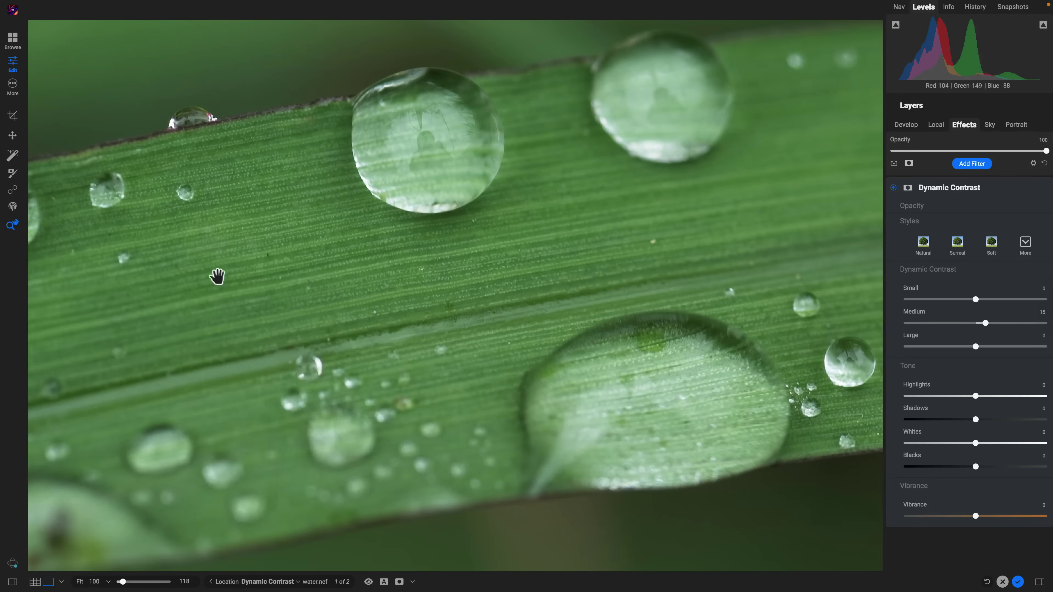
click(978, 348)
drag(986, 324, 989, 347)
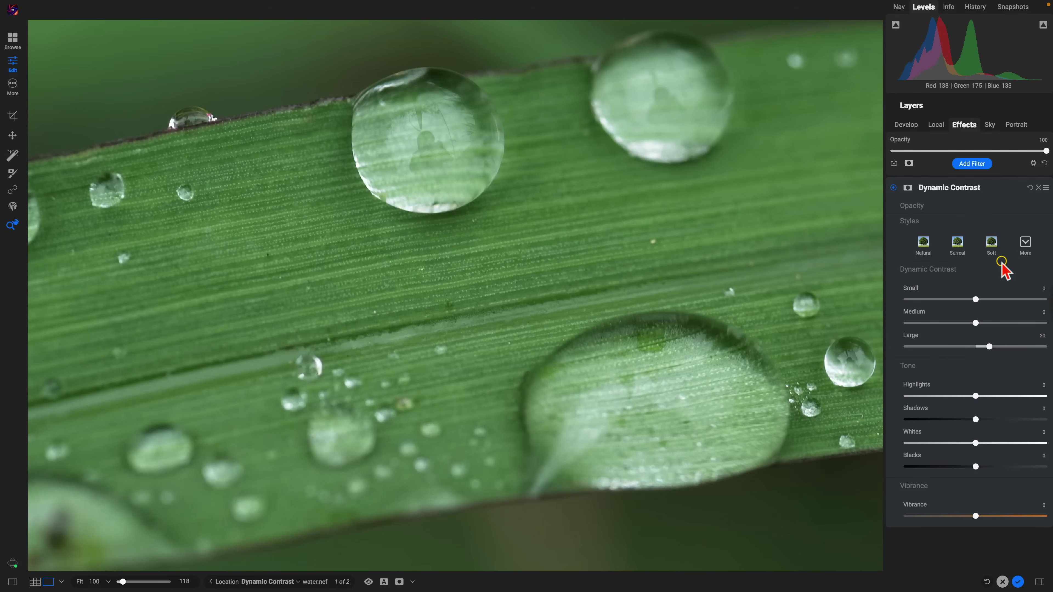
Set Small contrast to 30, Medium to about 40, Shadows to 51 and Vibrance to 38
drag(977, 299, 1003, 323)
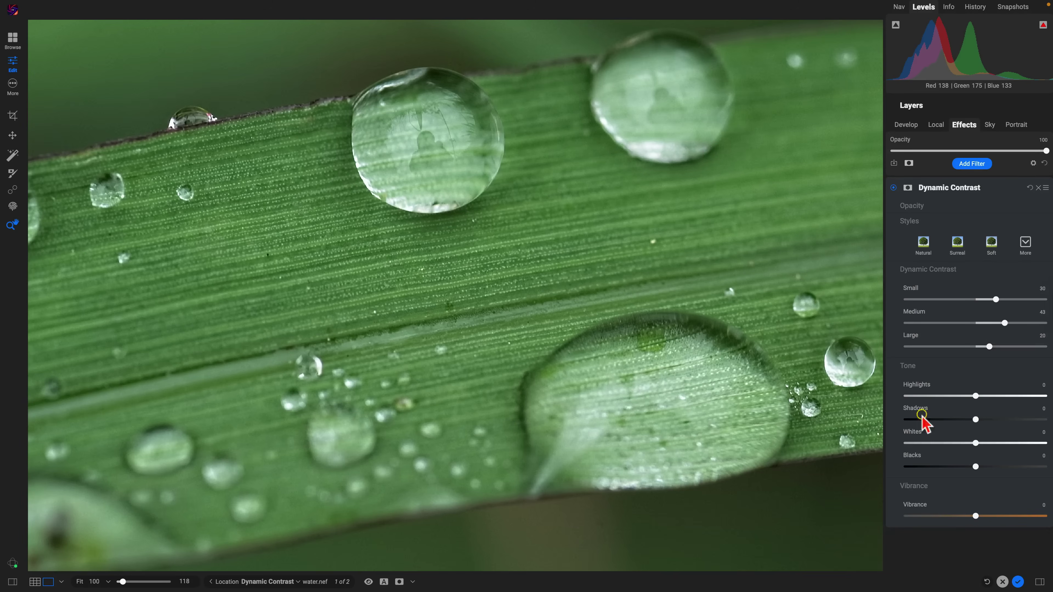
drag(977, 422, 1009, 422)
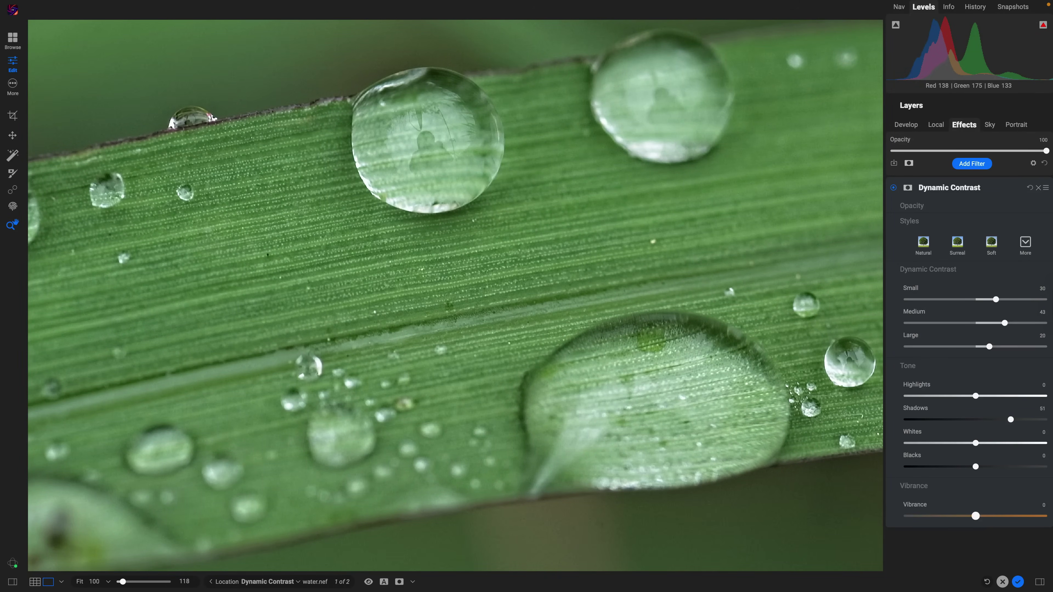
drag(976, 515, 997, 516)
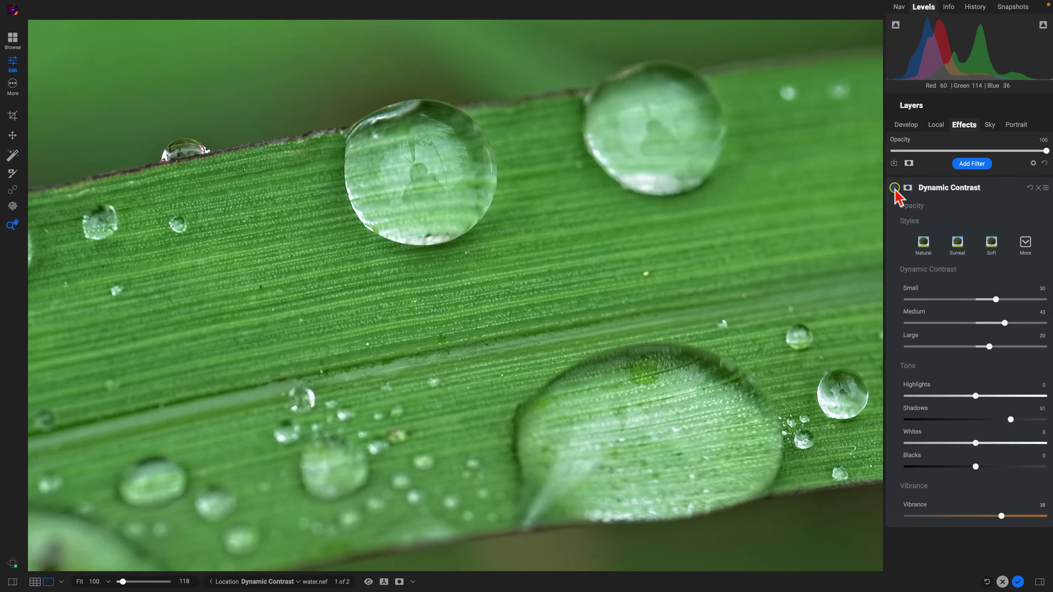
Compare the grass photo with Dynamic Contrast off and on, then in a split before/after view
click(893, 189)
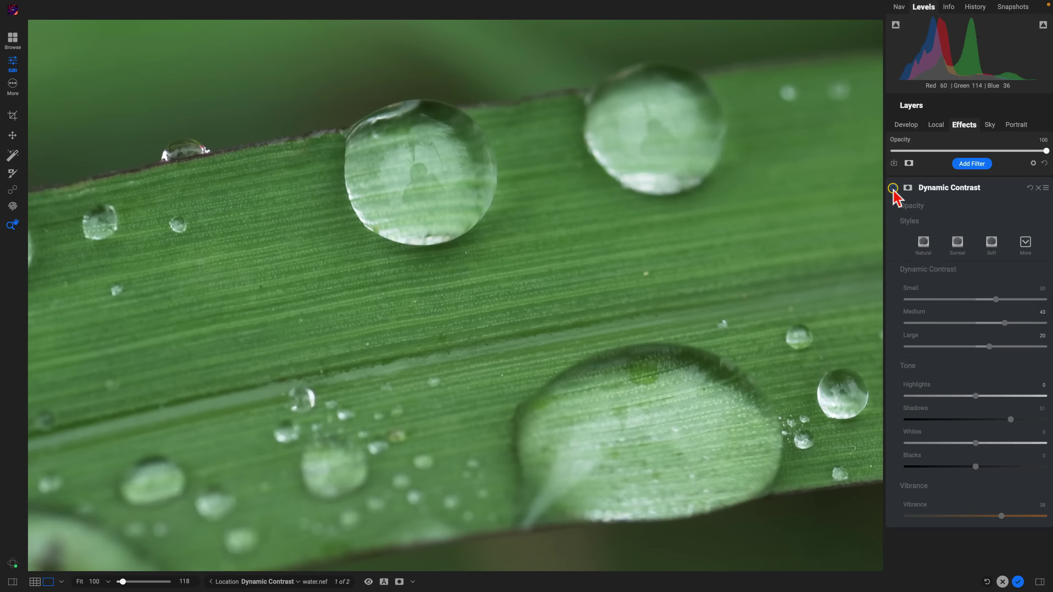
click(893, 189)
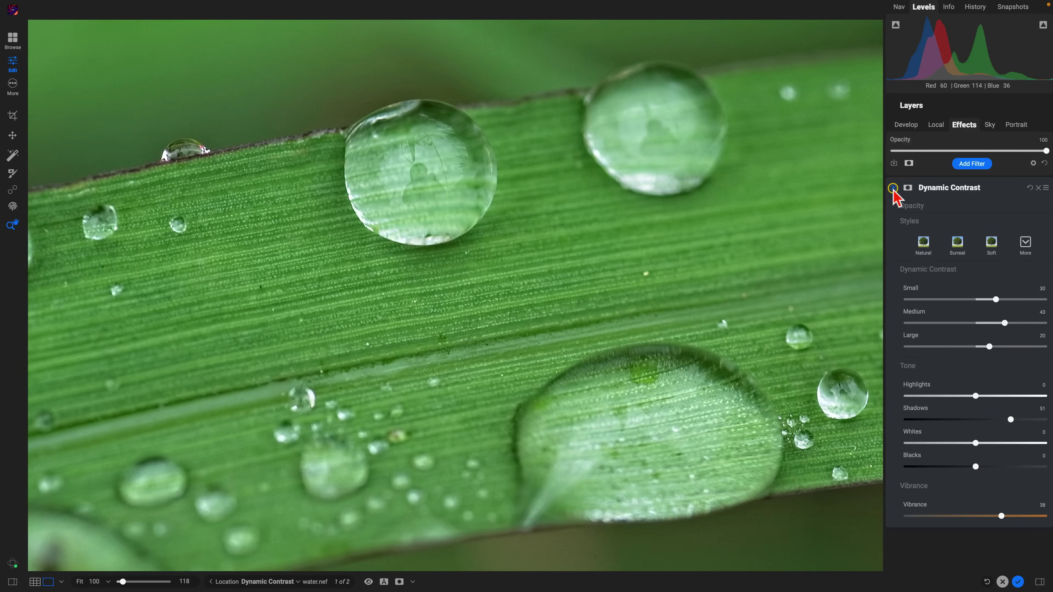
click(893, 189)
click(893, 188)
click(893, 189)
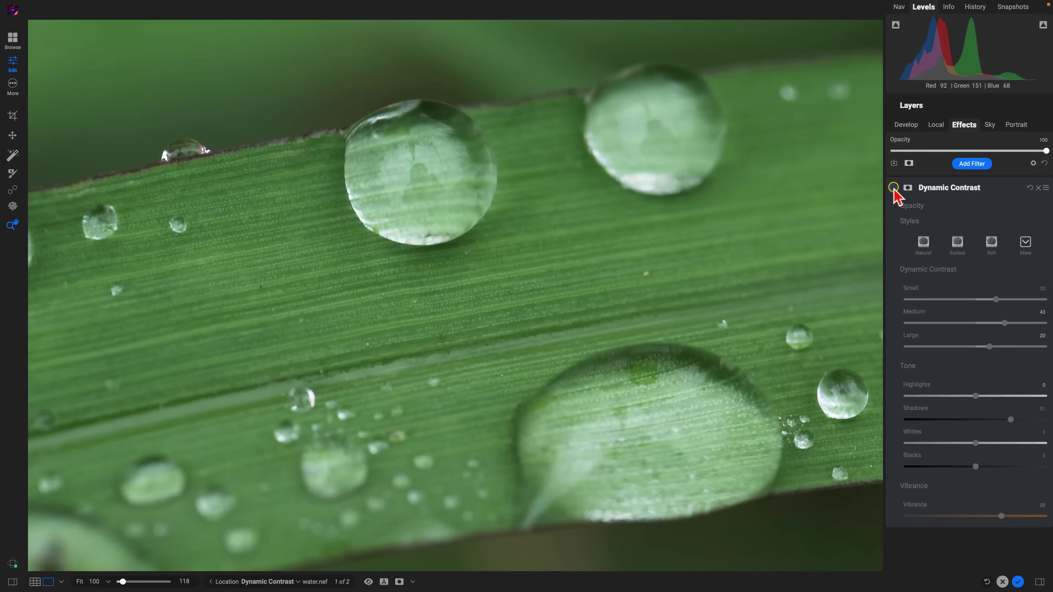
click(893, 189)
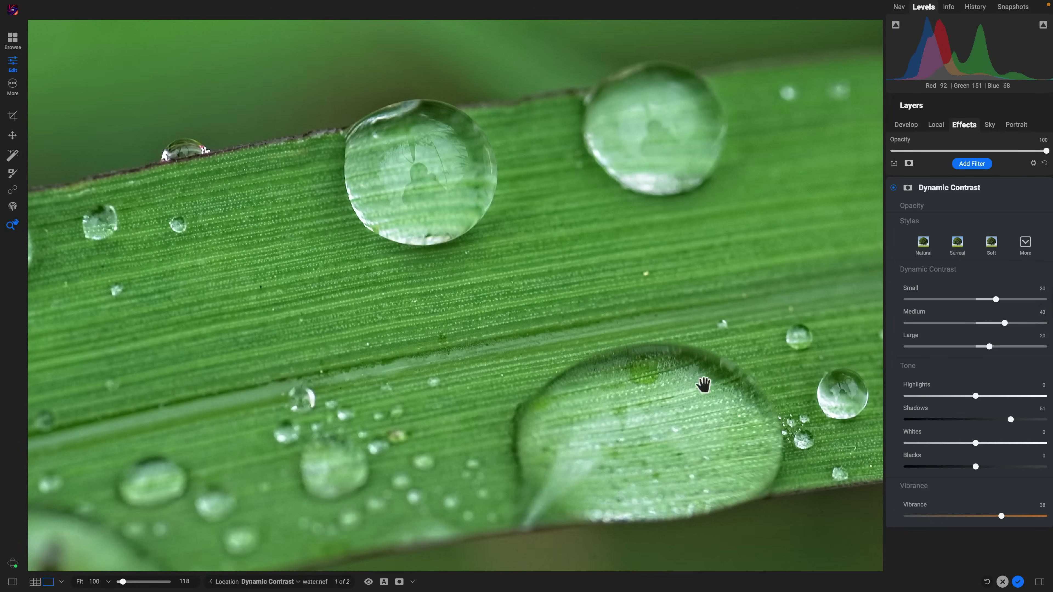
click(384, 582)
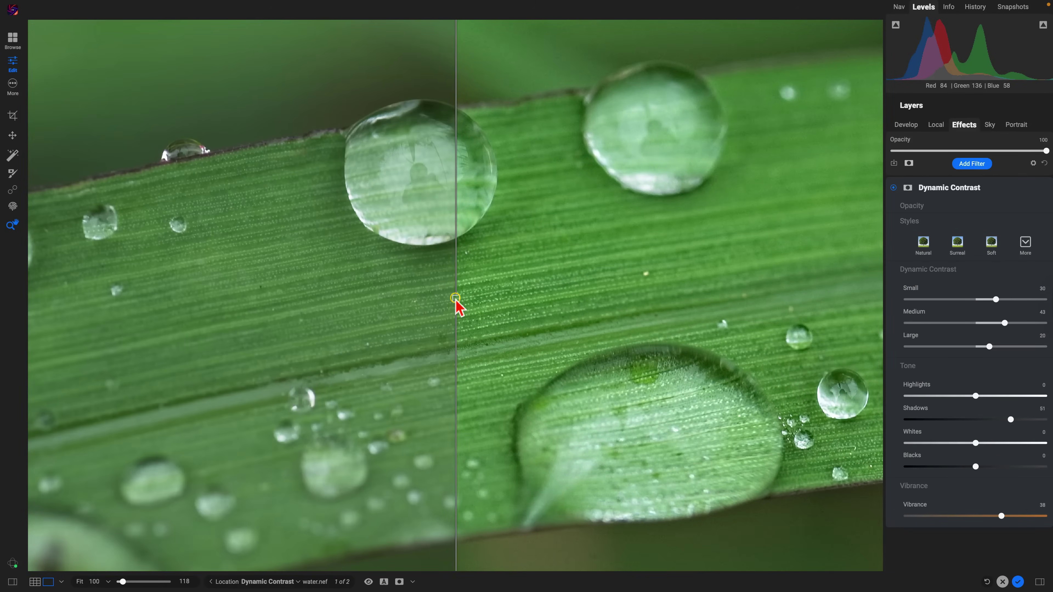
drag(455, 298, 23, 378)
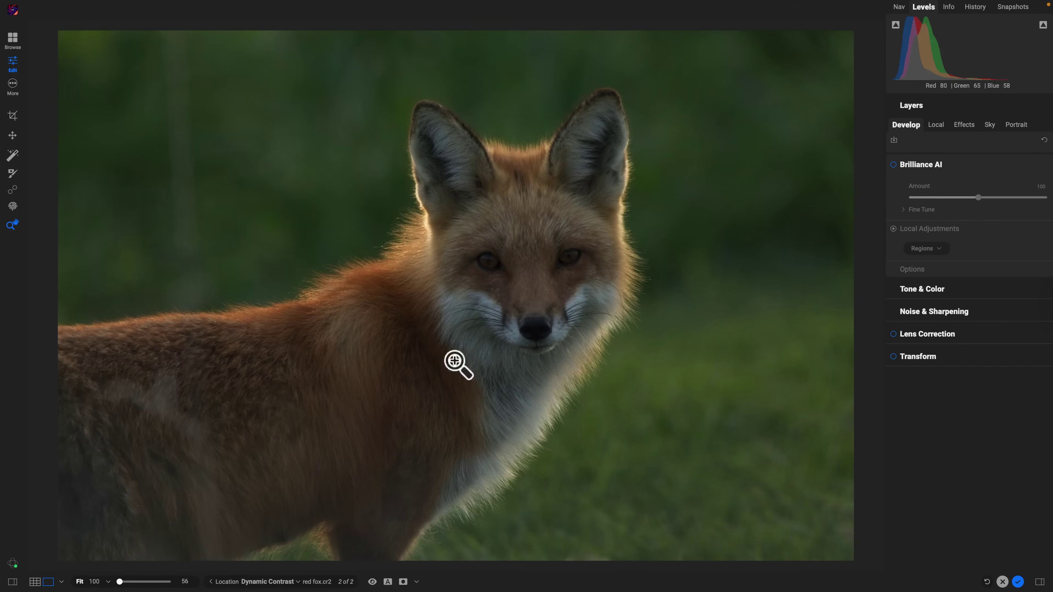
Add a Dynamic Contrast filter to red fox.cr2 with the Animal mask applied
click(964, 126)
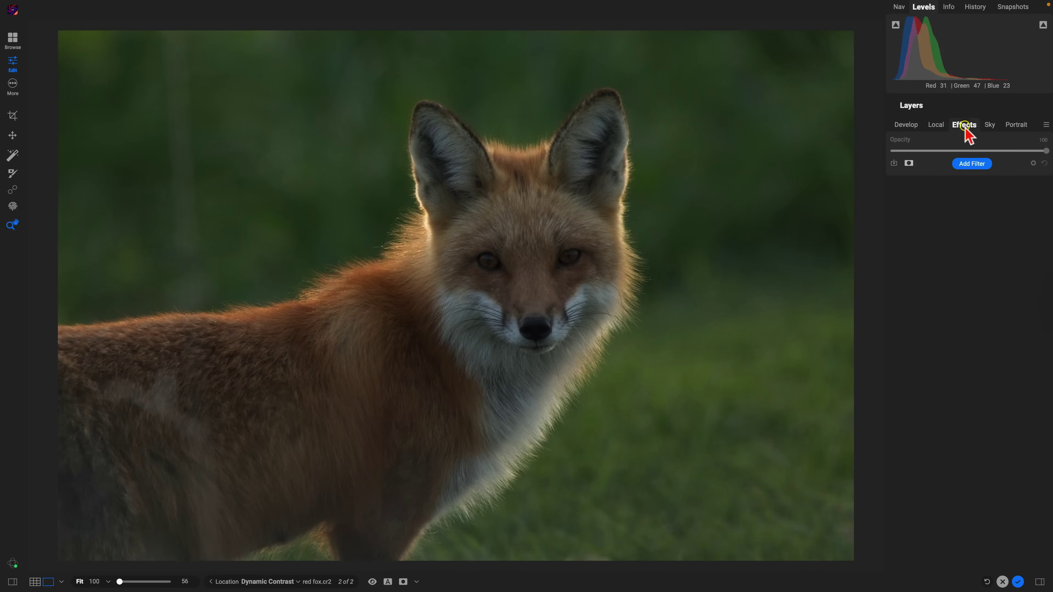
click(976, 165)
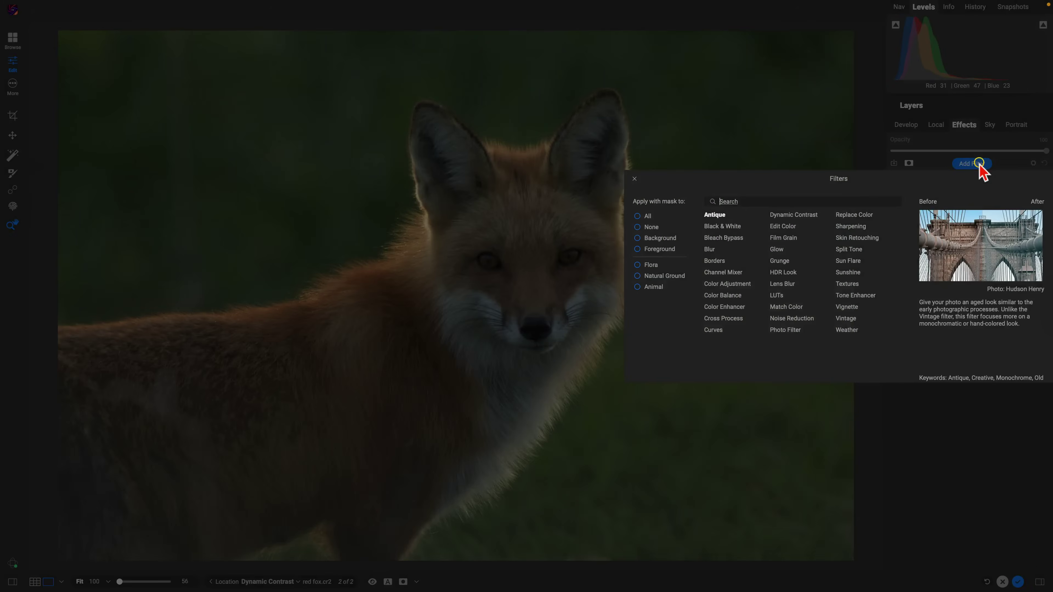
click(639, 288)
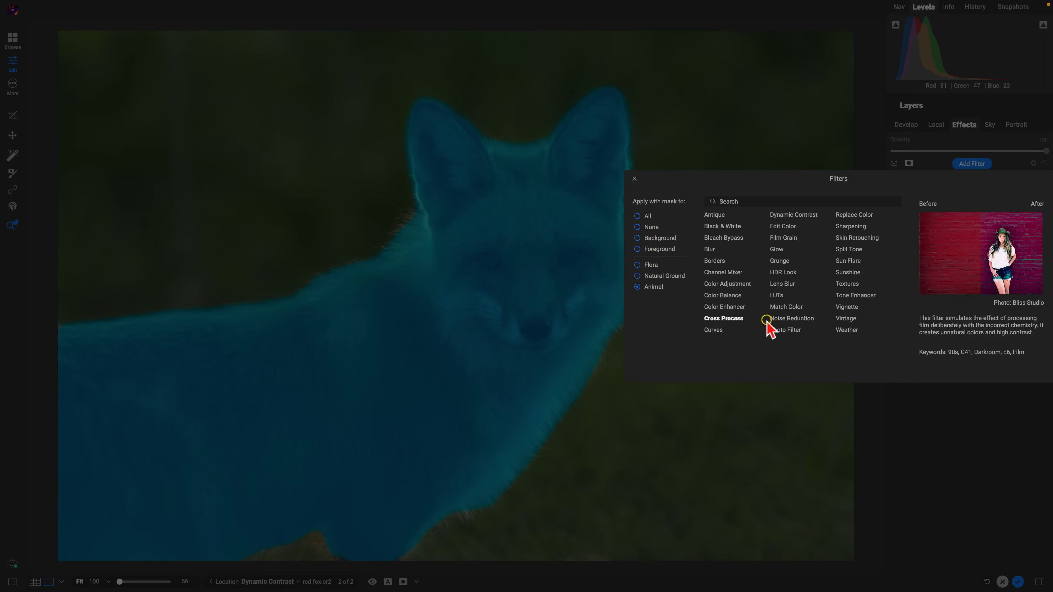
click(790, 215)
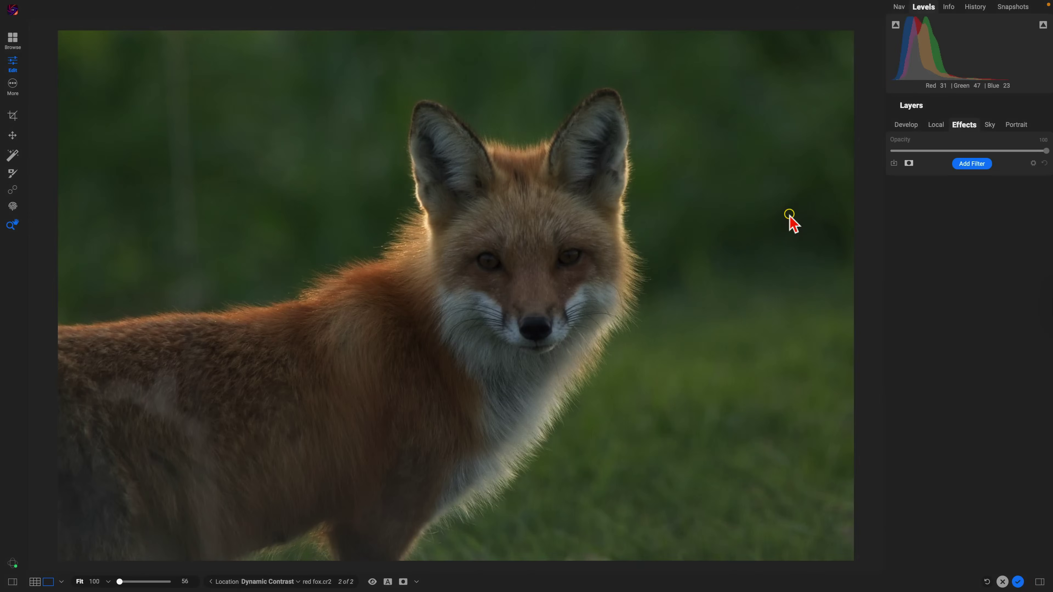
Try the Soft style, then apply the Surreal style to the fox's Dynamic Contrast
click(893, 197)
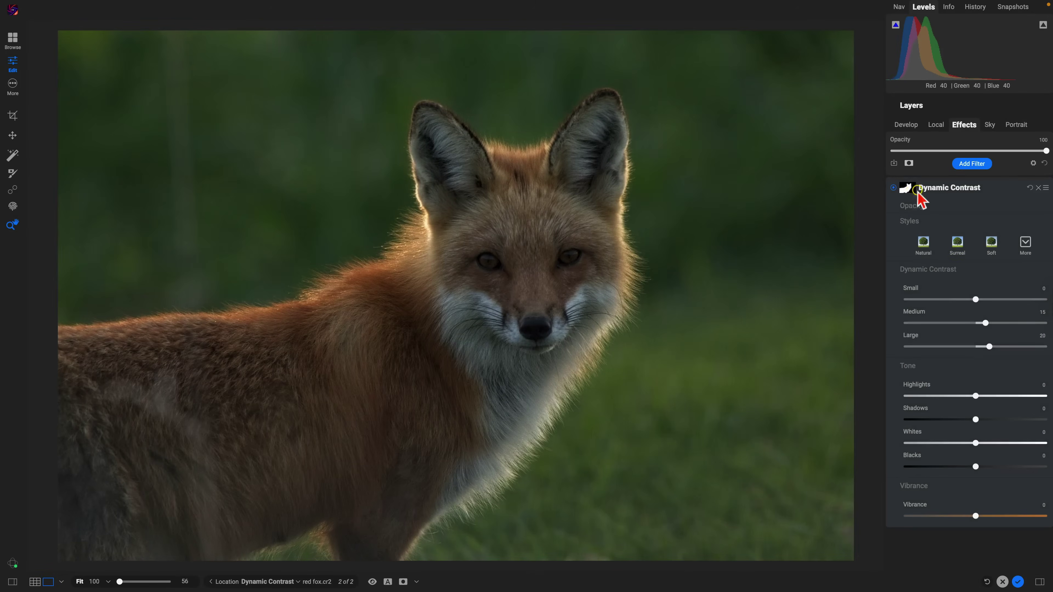
click(906, 193)
click(983, 206)
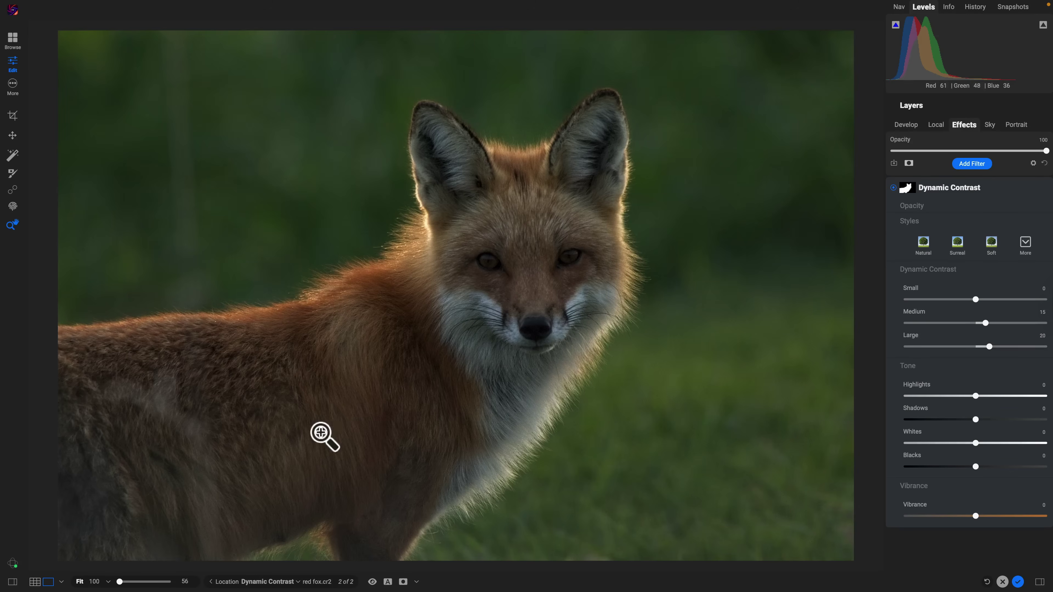
click(991, 243)
click(957, 243)
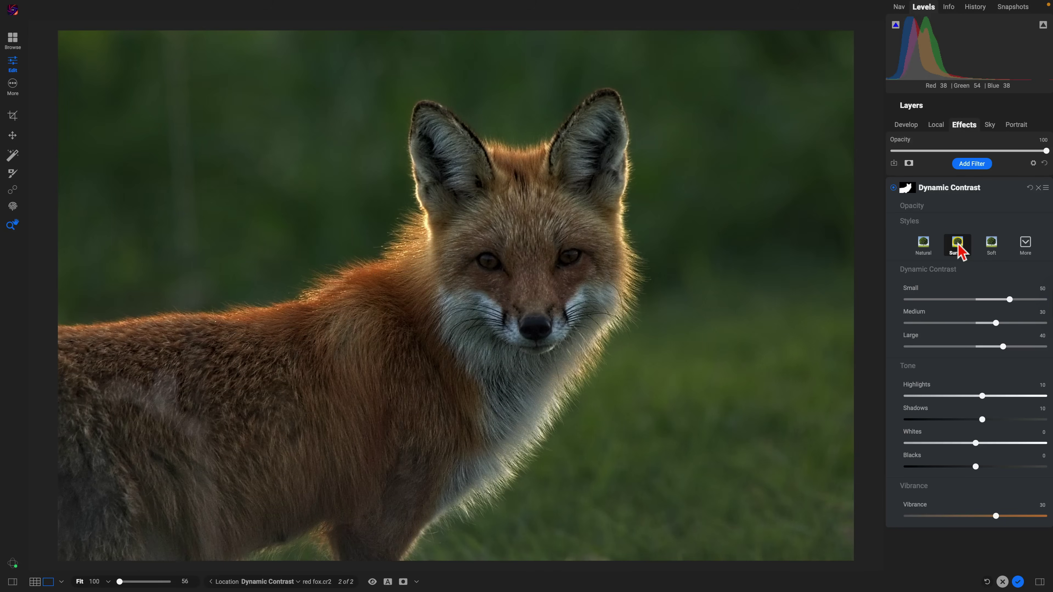
Compare the effect off and on, then set Shadows 43, Whites 28 and Vibrance 48
click(894, 188)
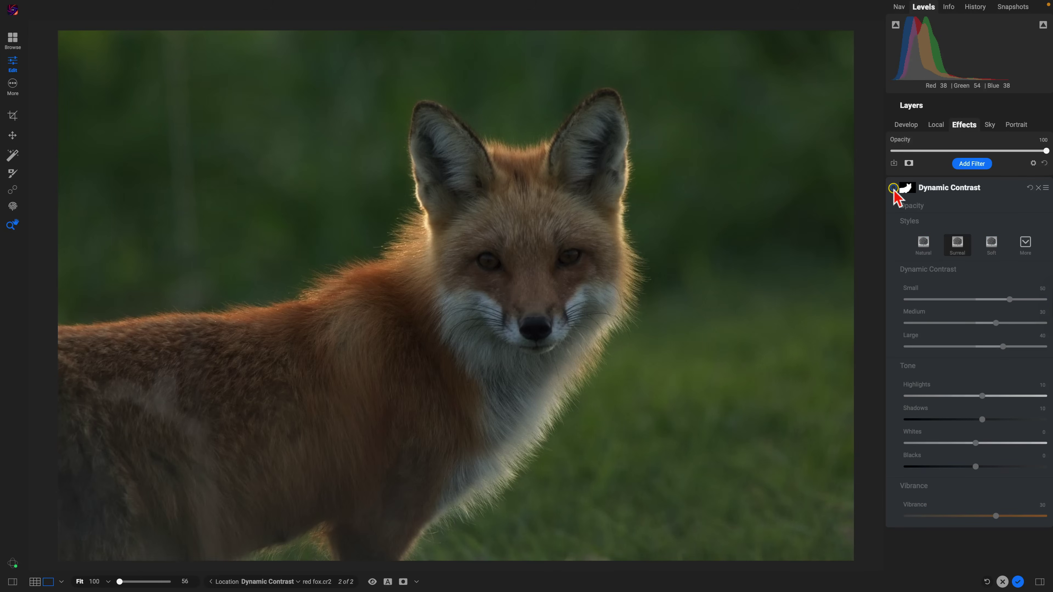
click(893, 187)
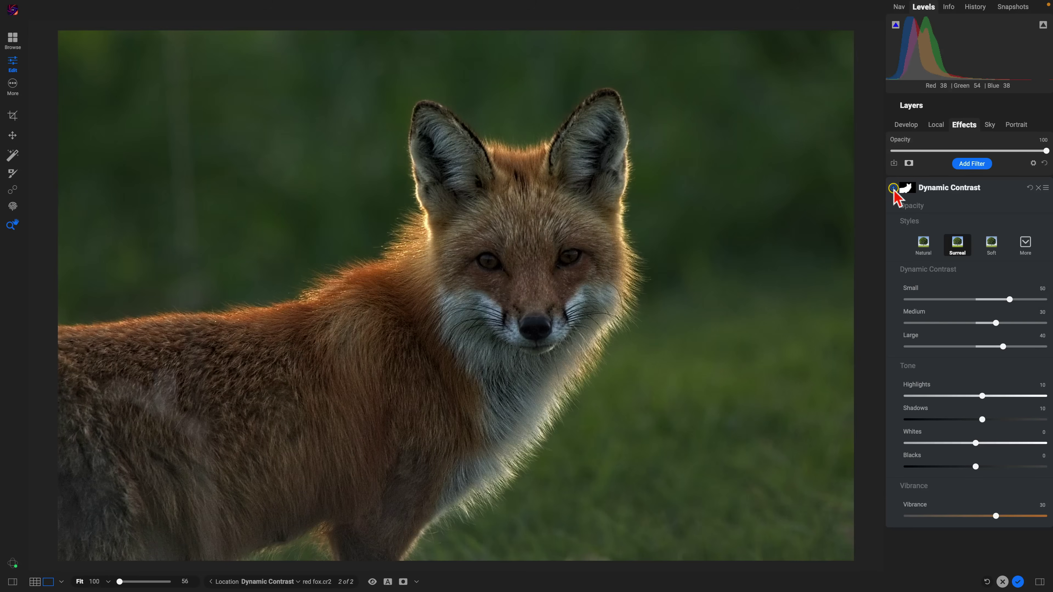
click(894, 188)
click(894, 188)
drag(982, 419, 1010, 444)
drag(995, 516, 1007, 516)
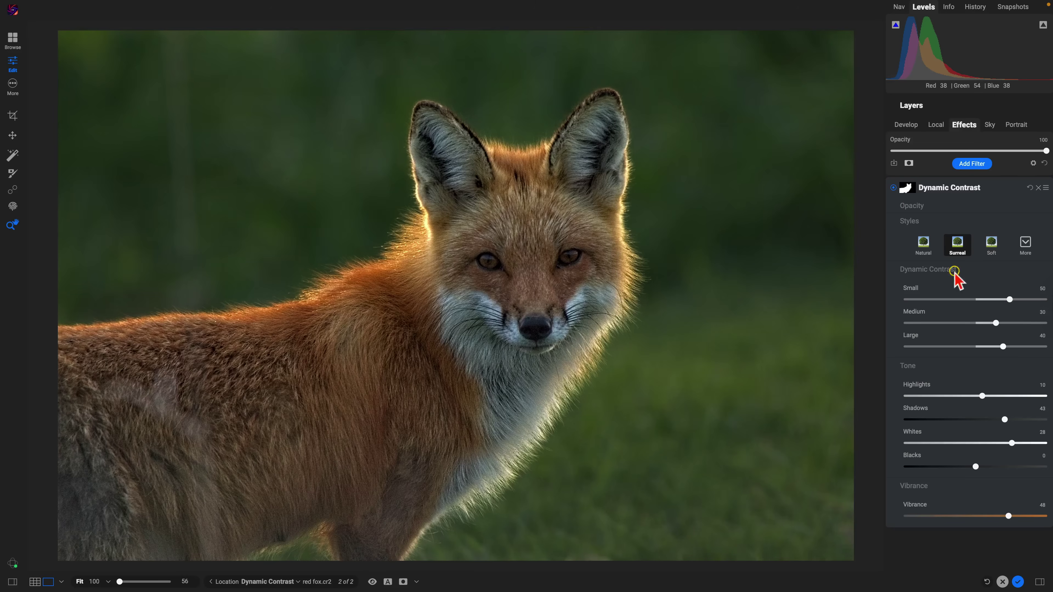
click(893, 189)
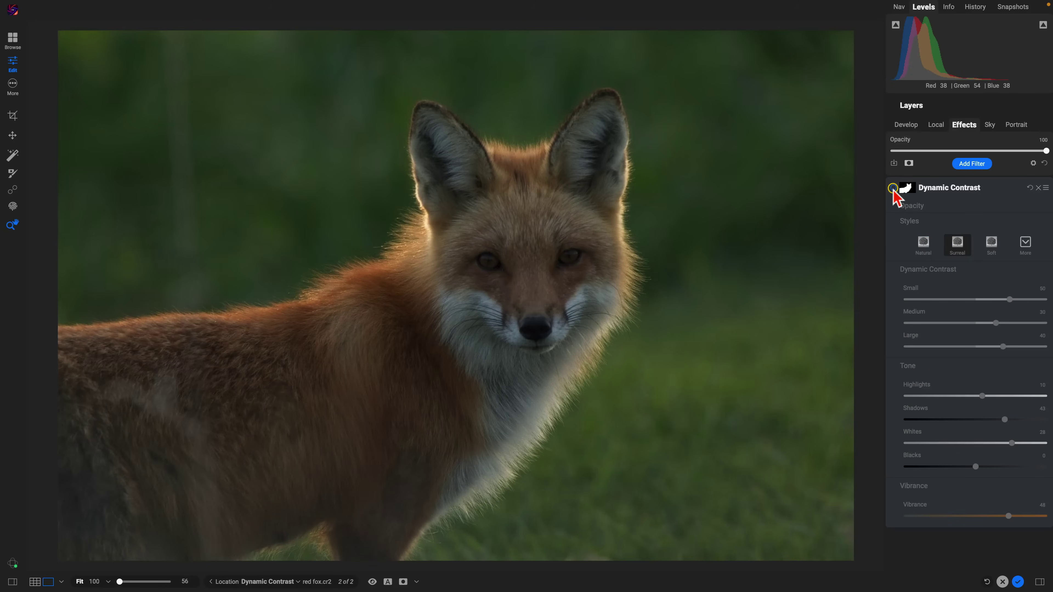
click(893, 188)
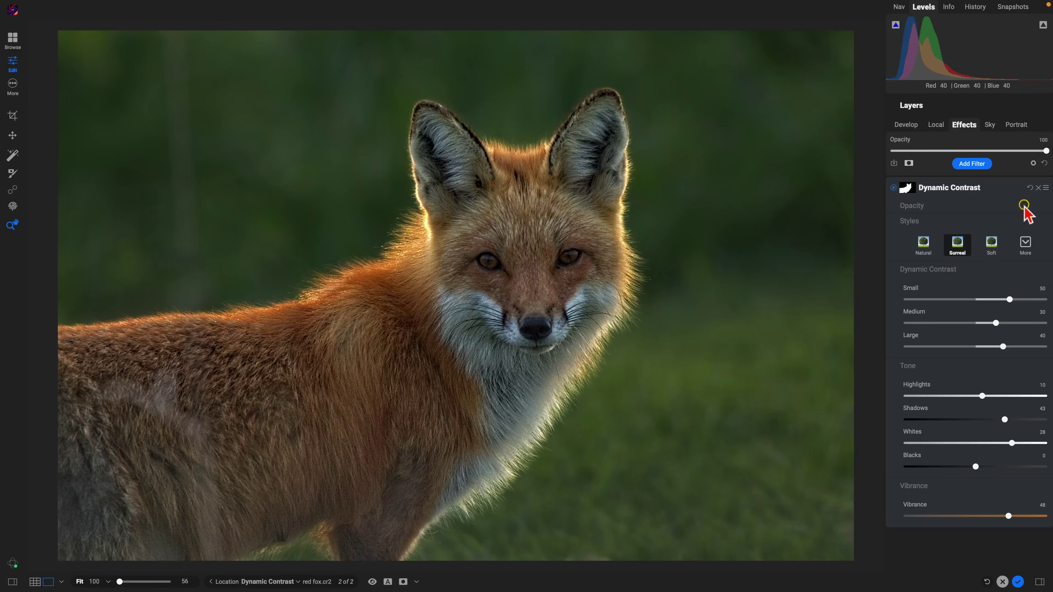